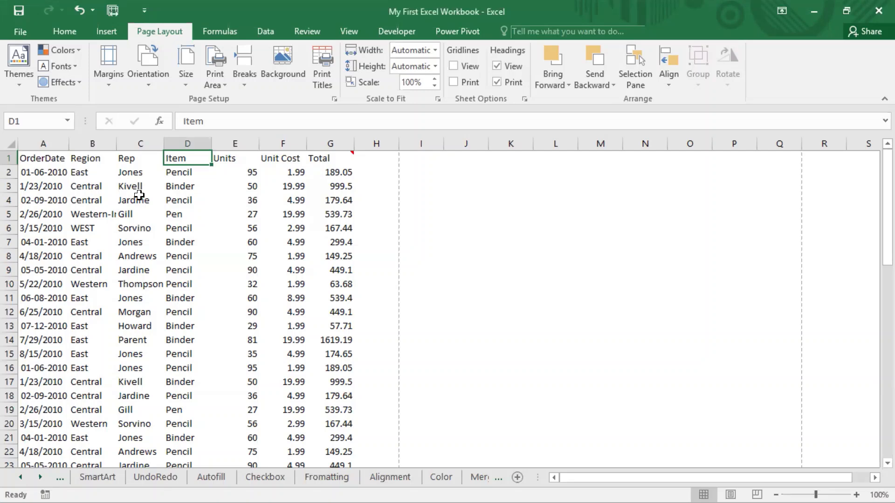
left_click(125, 284)
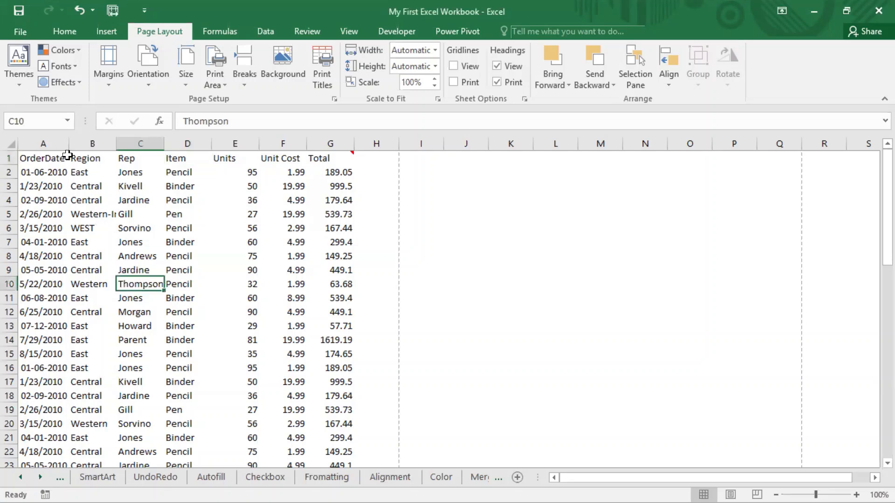
left_click(56, 162)
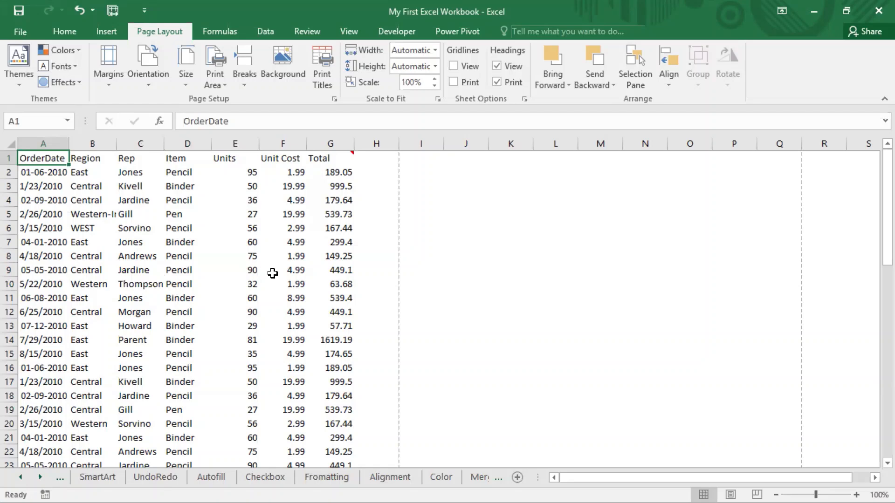
left_click(191, 281)
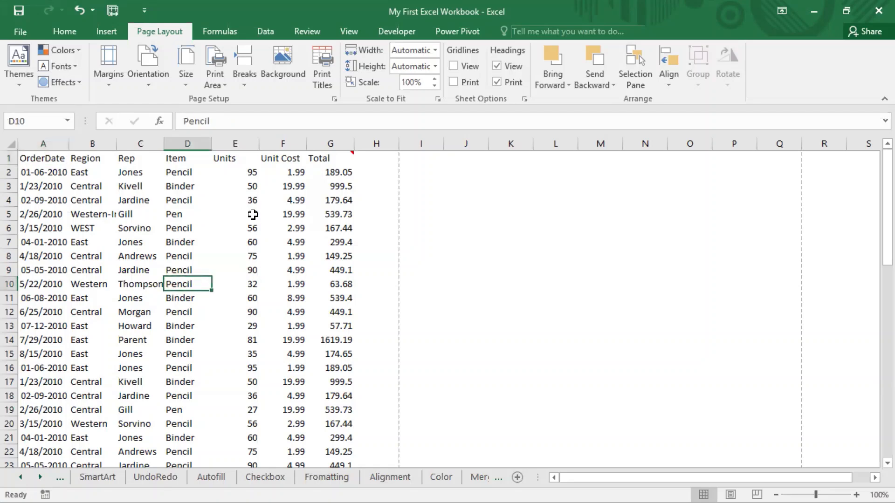
left_click(61, 31)
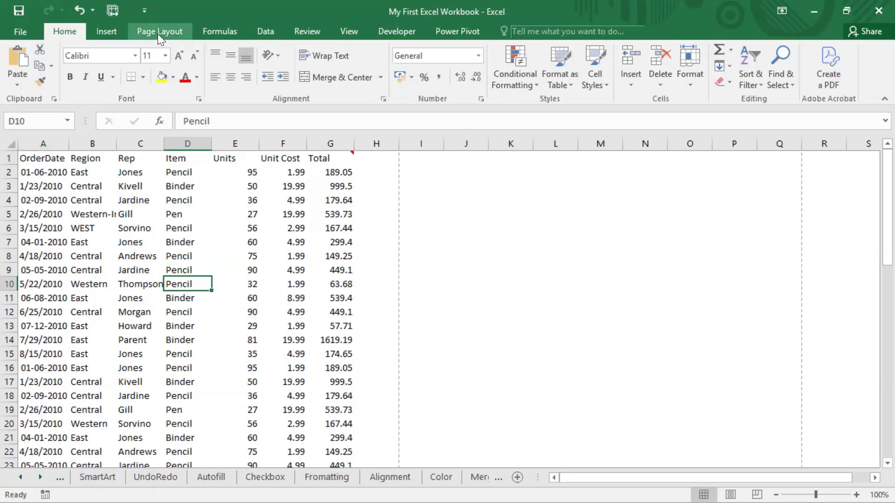
left_click_drag(129, 24, 192, 41)
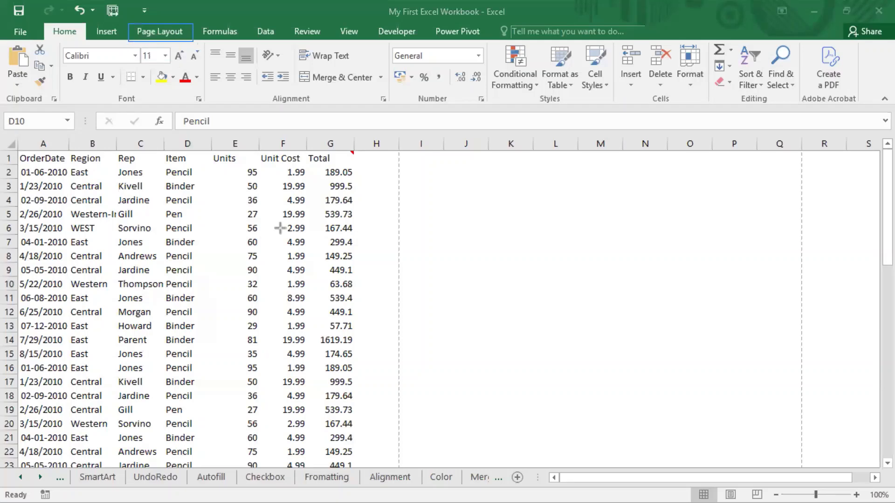
left_click(167, 33)
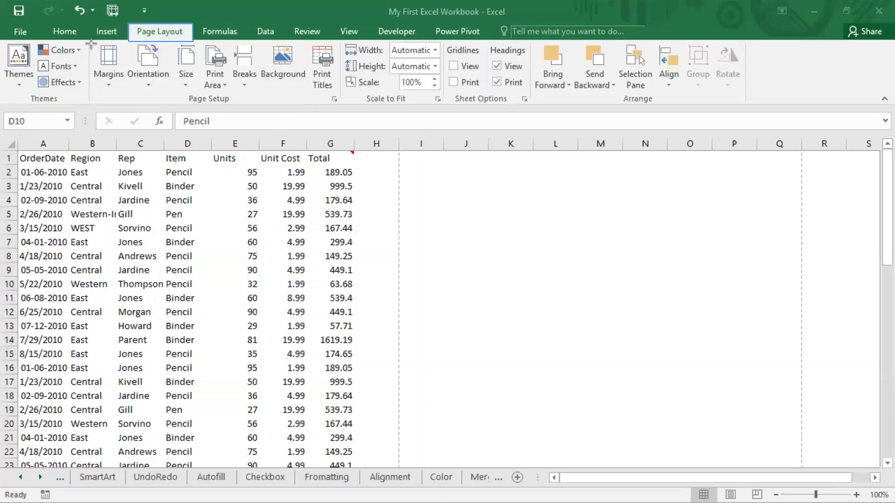
left_click_drag(91, 41, 343, 104)
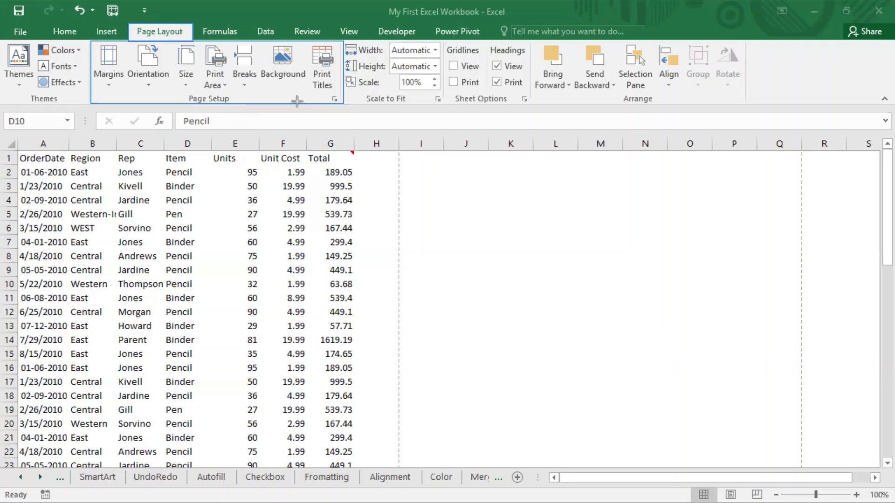
left_click_drag(258, 42, 308, 89)
Step: Launch the On-Screen Keyboard through the Windows search
key("super")
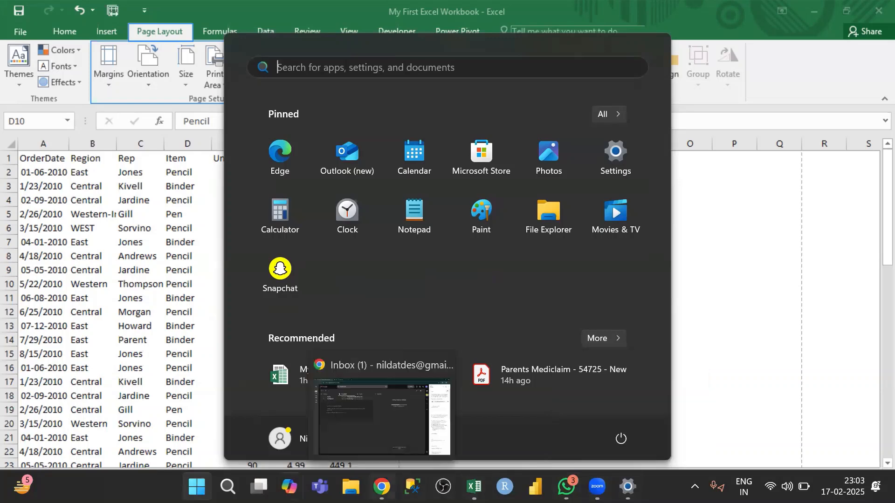
left_click(228, 486)
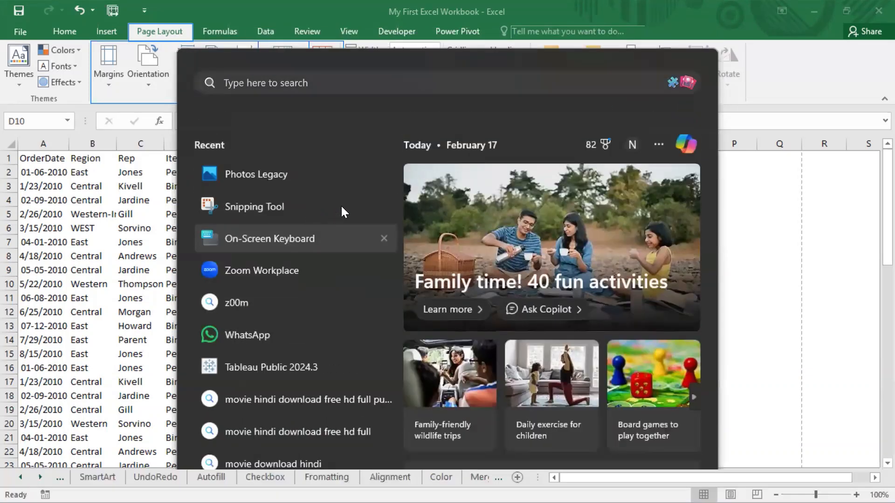
left_click(341, 238)
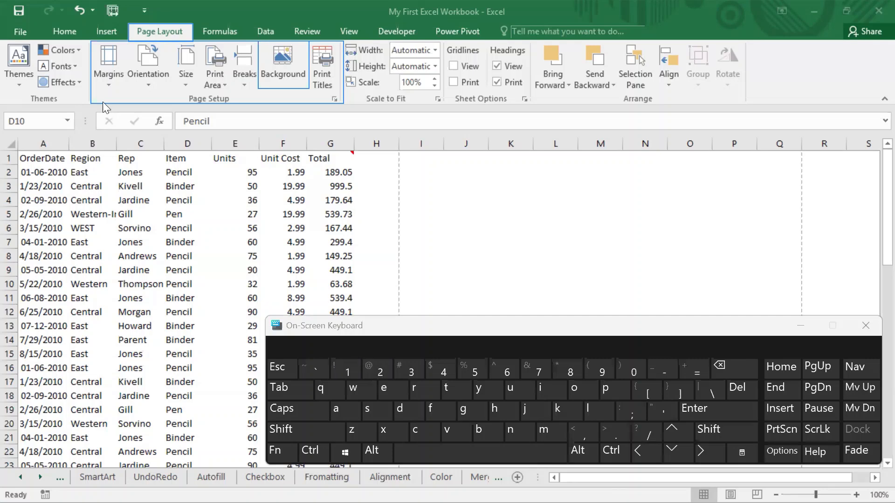
Step: Open the sheet background picture sources using the On-Screen Keyboard, and close both without choosing a picture
left_click(84, 209)
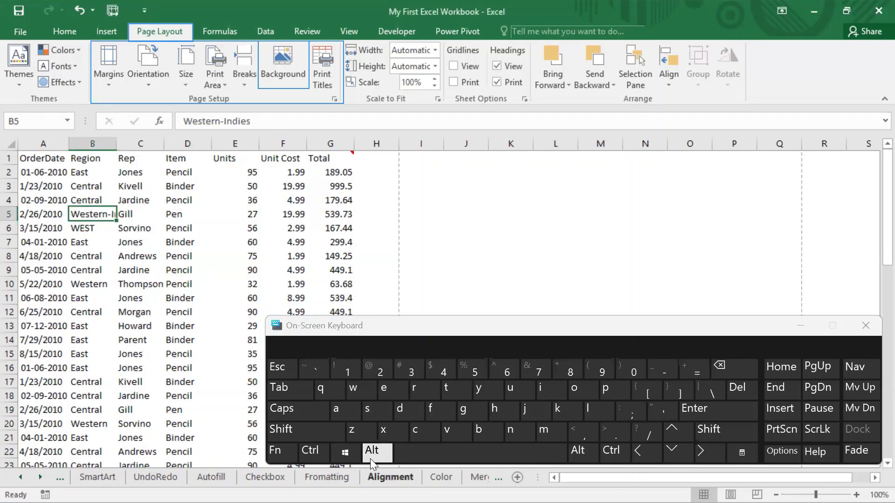
left_click(609, 389)
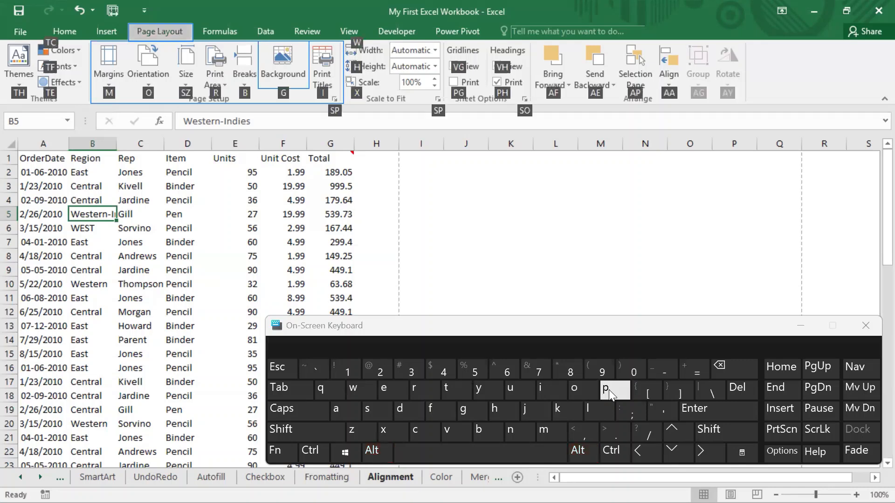
left_click(466, 408)
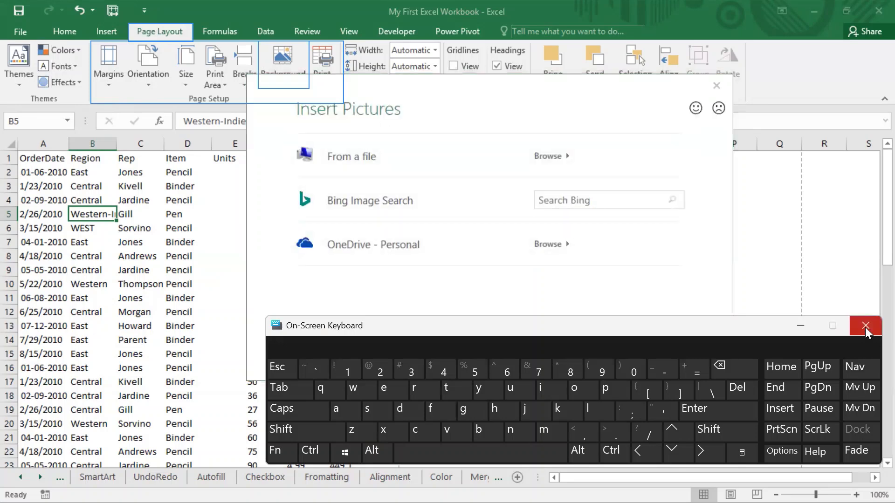
left_click(712, 85)
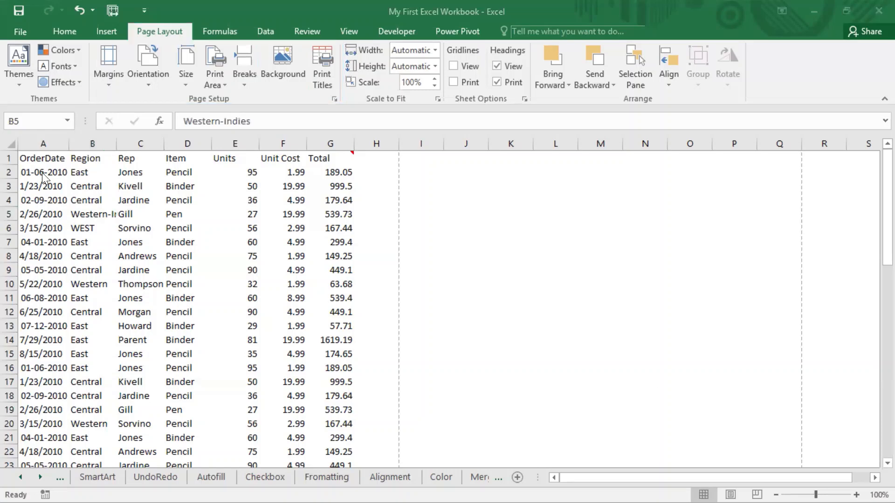
Step: Search Bing images for "scenery" as a source for the sheet background
left_click(41, 161)
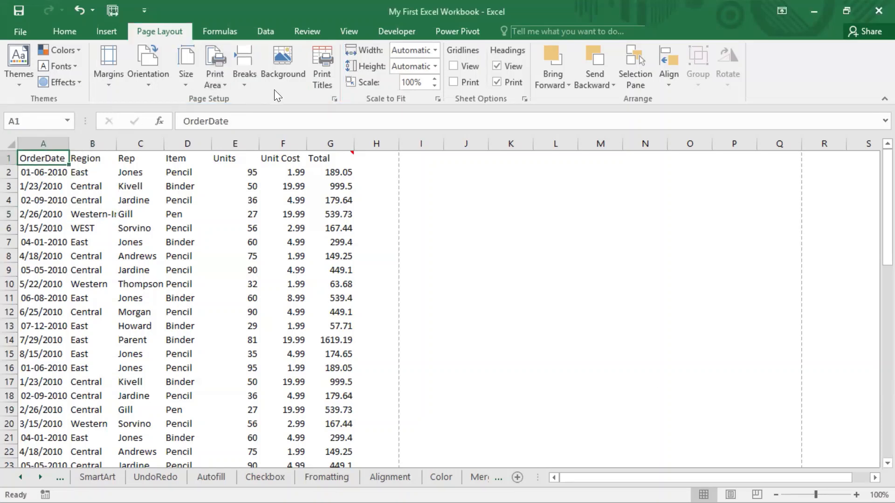
left_click(293, 69)
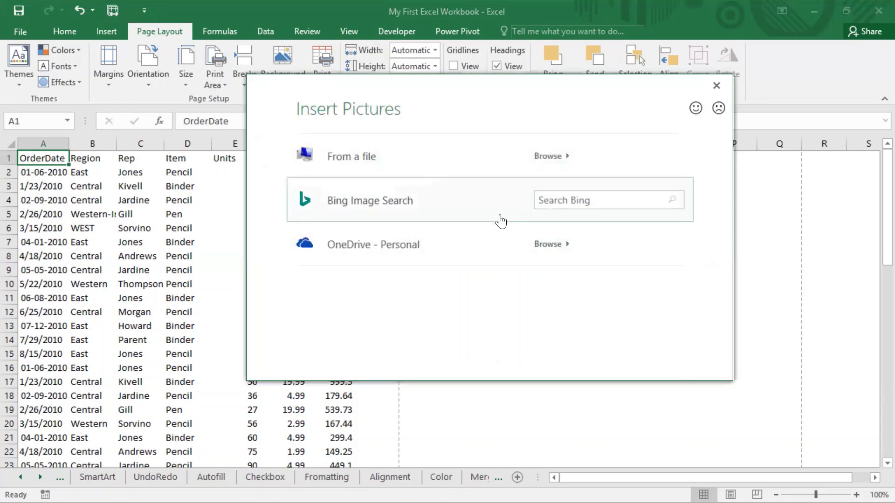
left_click(580, 201)
type("scenery")
key("Return")
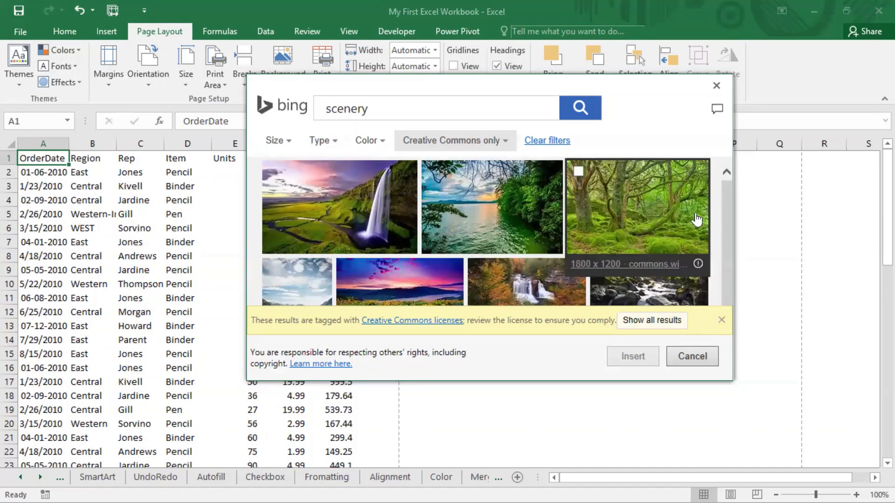
left_click(511, 215)
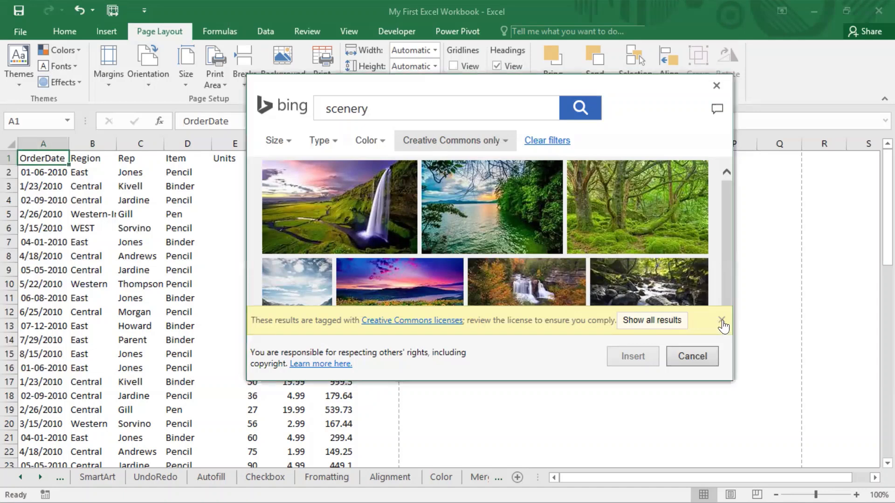
Step: Try to filter the scenery results to the Photograph type and look through the pictures
mouse_move(500, 183)
left_click(326, 143)
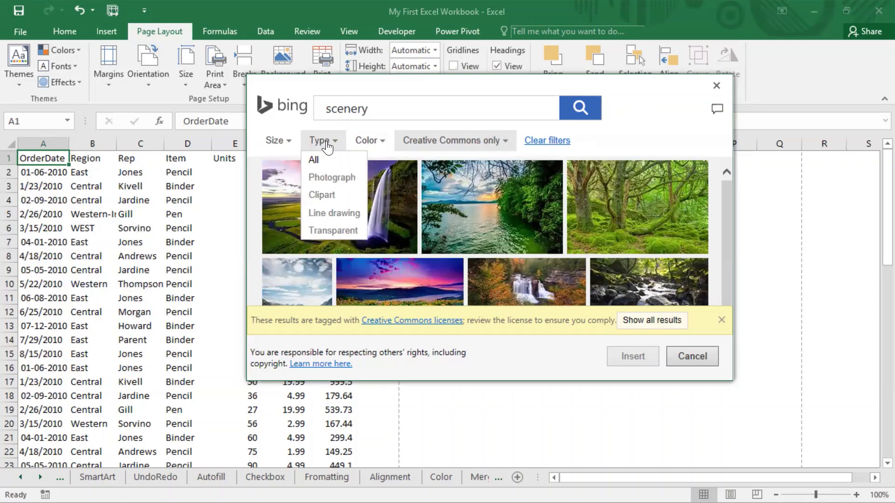
left_click(329, 177)
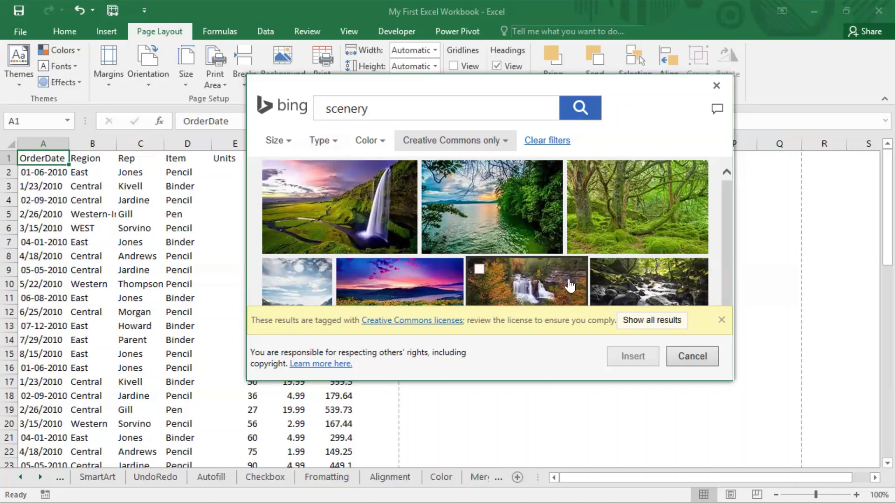
scroll(550, 275, "down", 1)
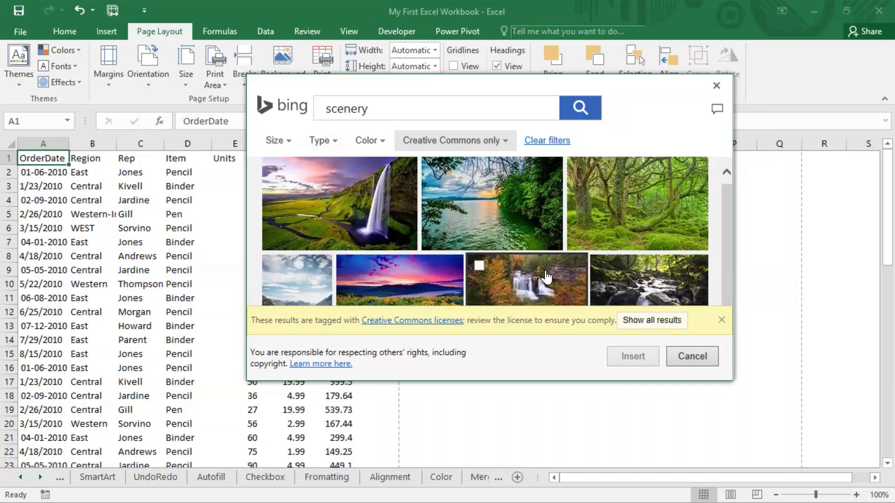
Step: Try to replace the scenery search with "smiley" and close the picture search
left_click(393, 103)
left_click_drag(391, 101, 267, 112)
type("smiley")
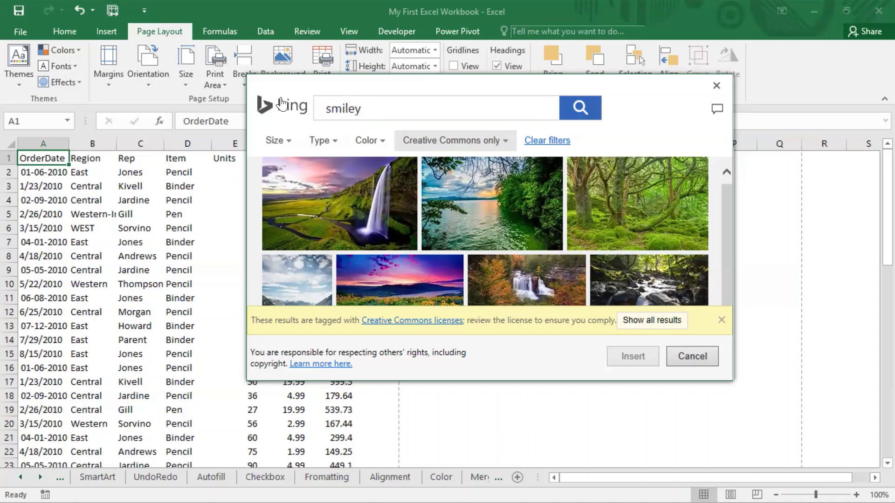
left_click(422, 112)
left_click(582, 114)
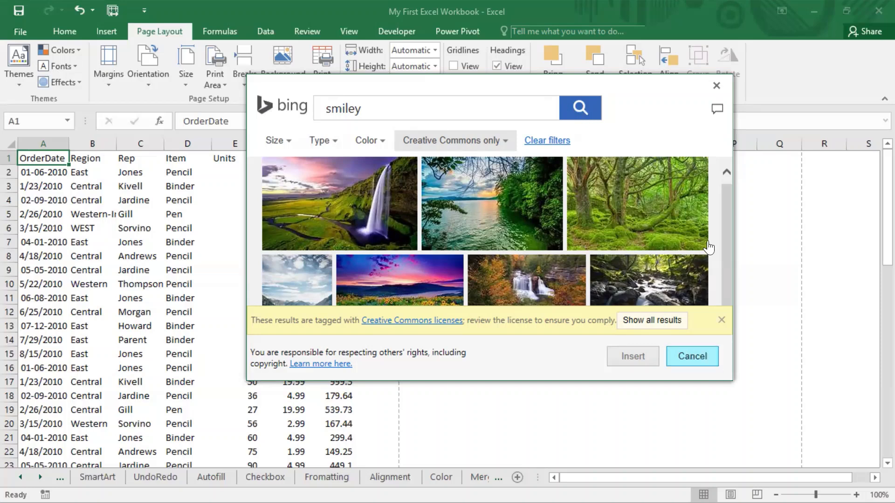
left_click(716, 86)
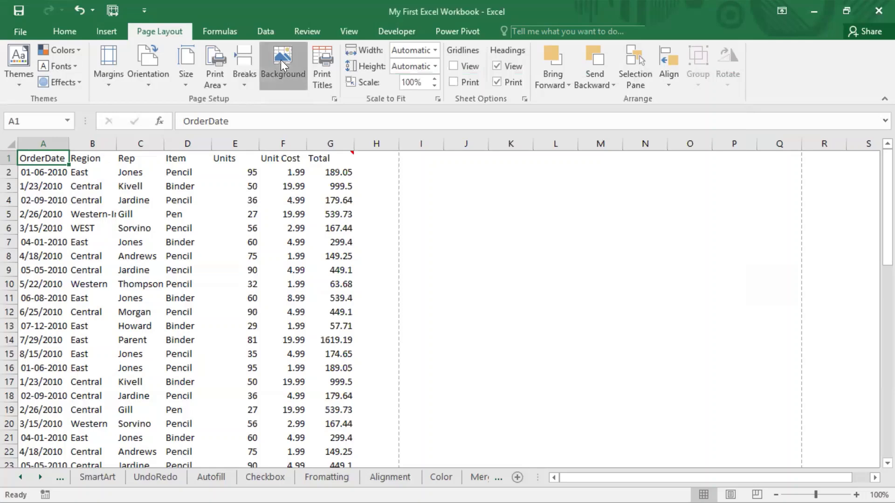
Step: Reopen the sheet background picture sources, search Bing images for "smiley", and close the results without inserting one
left_click(280, 60)
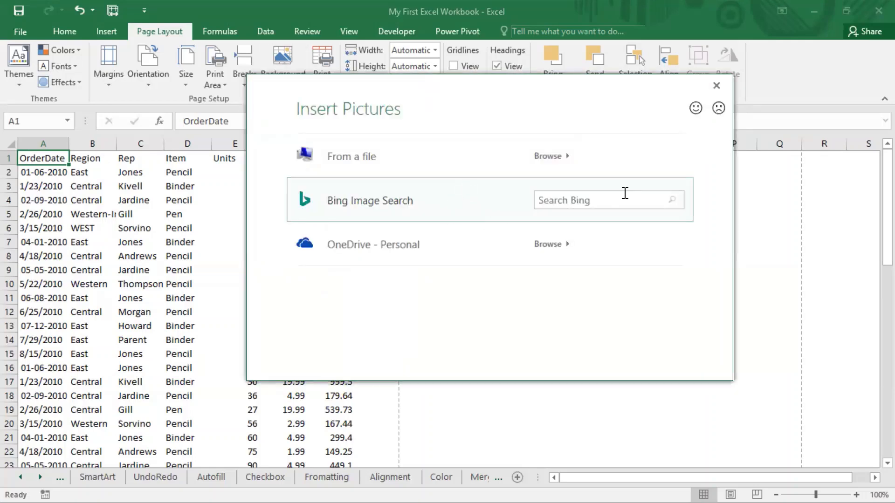
left_click(609, 201)
type("smiley")
key("Return")
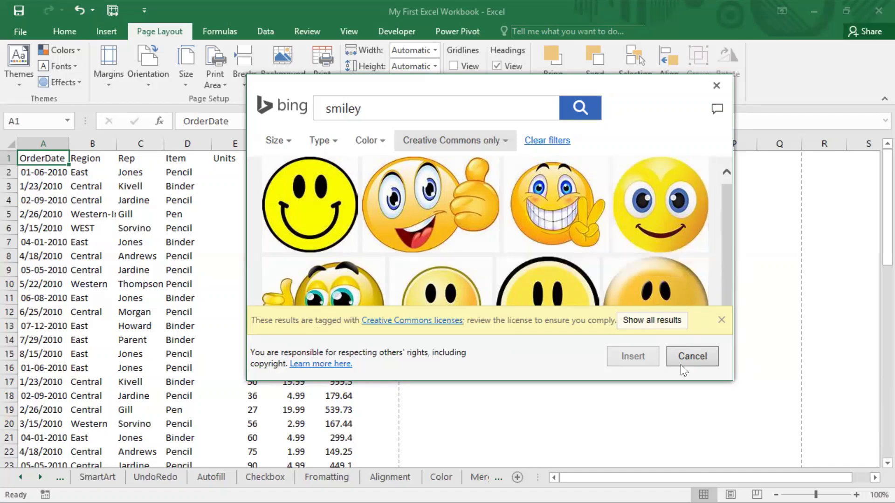
left_click(717, 87)
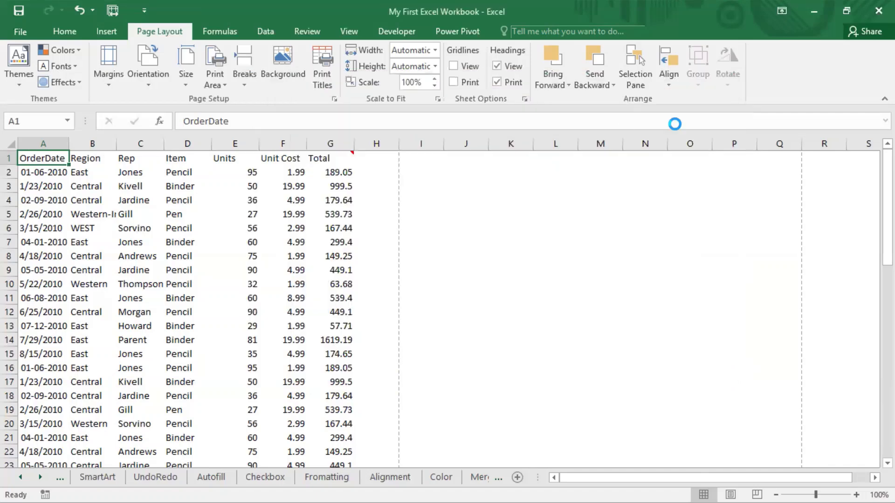
Step: Insert the "Eyes can analyze" picture file from the Downloads folder as the sheet background
left_click(274, 66)
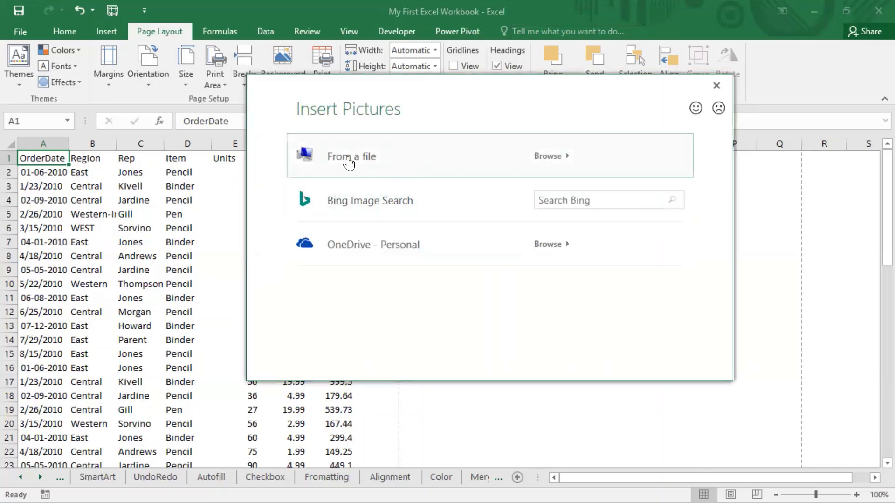
left_click(345, 163)
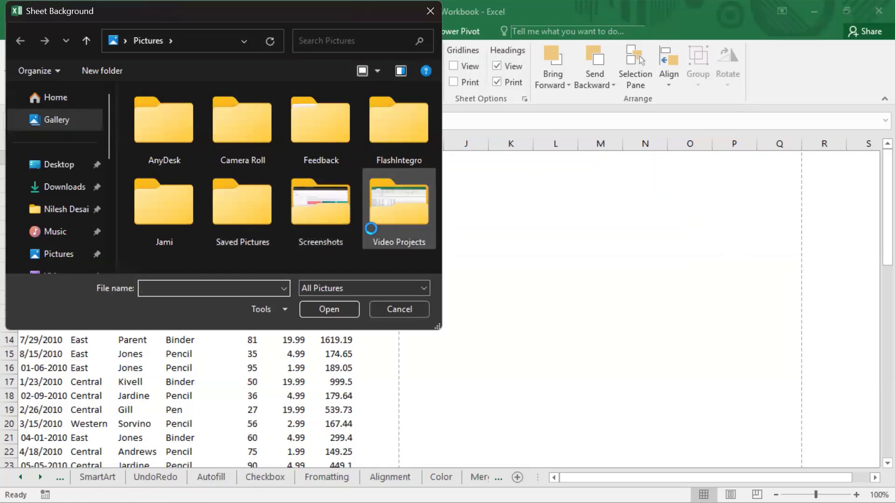
left_click(44, 191)
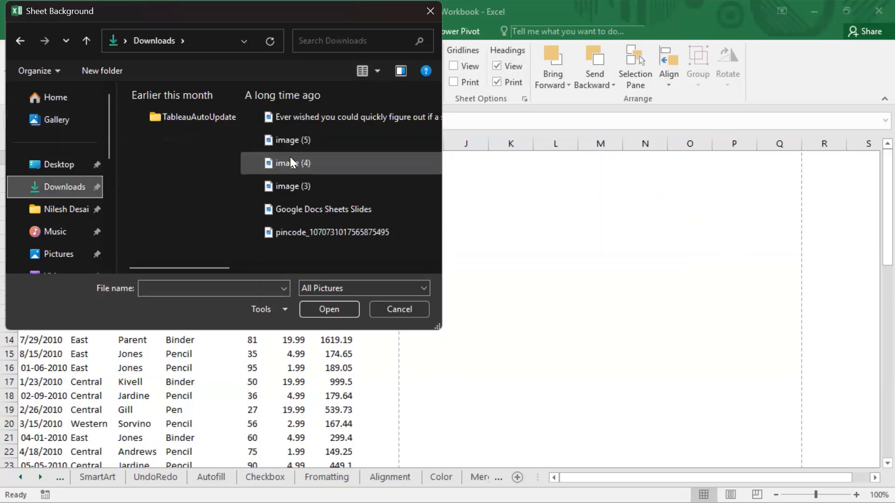
left_click_drag(188, 272, 361, 272)
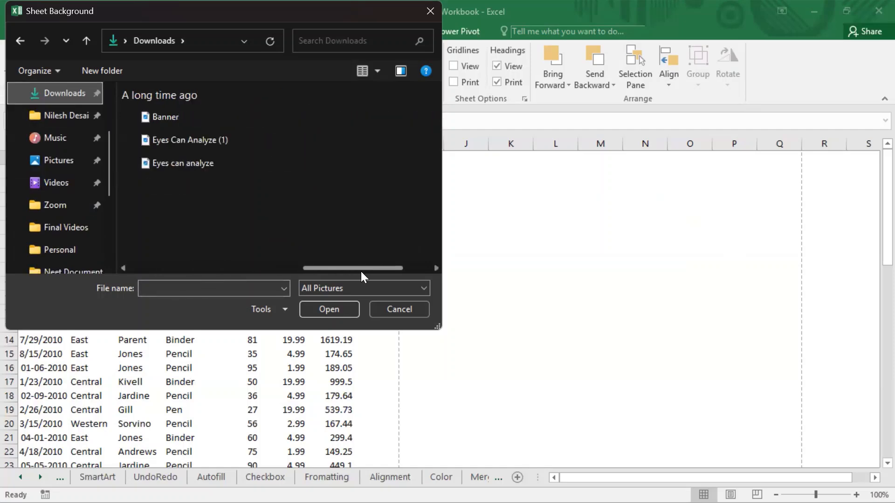
left_click(177, 140)
left_click(181, 167)
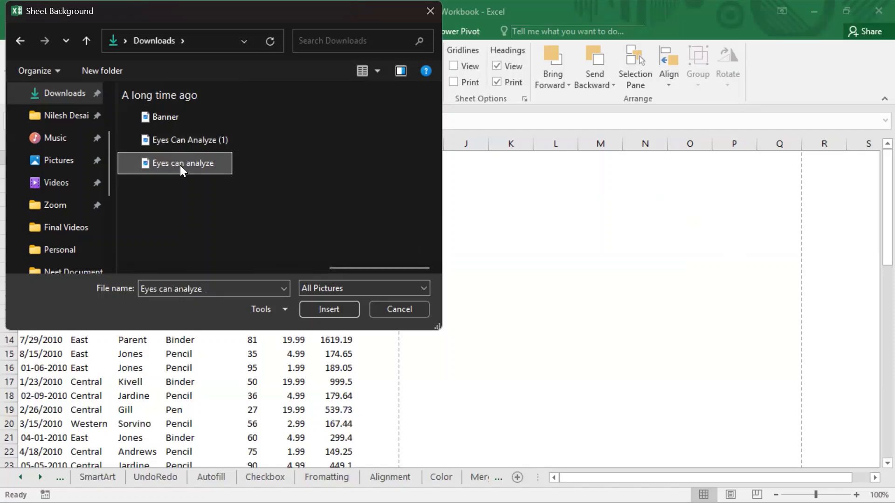
left_click(319, 303)
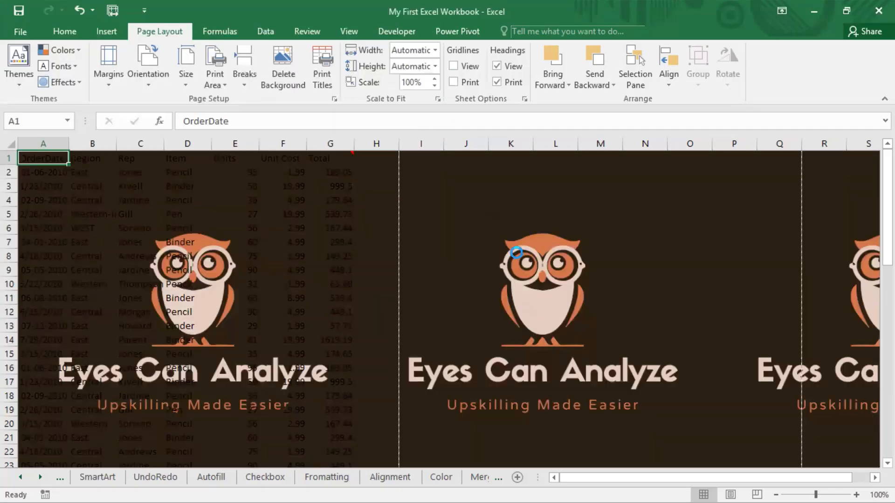
Step: Change the font color of columns A through H to white so the data stands out against the background
scroll(515, 252, "down", 11)
scroll(516, 252, "down", 9)
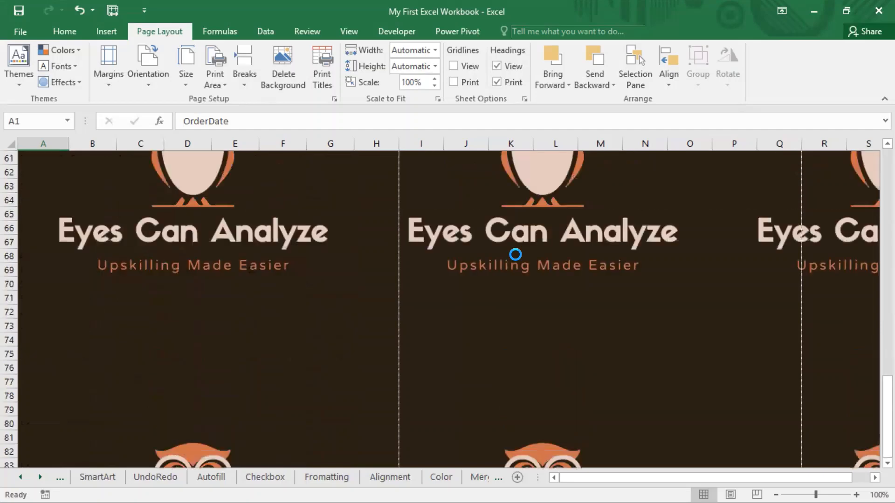
scroll(515, 252, "up", 20)
left_click(92, 143)
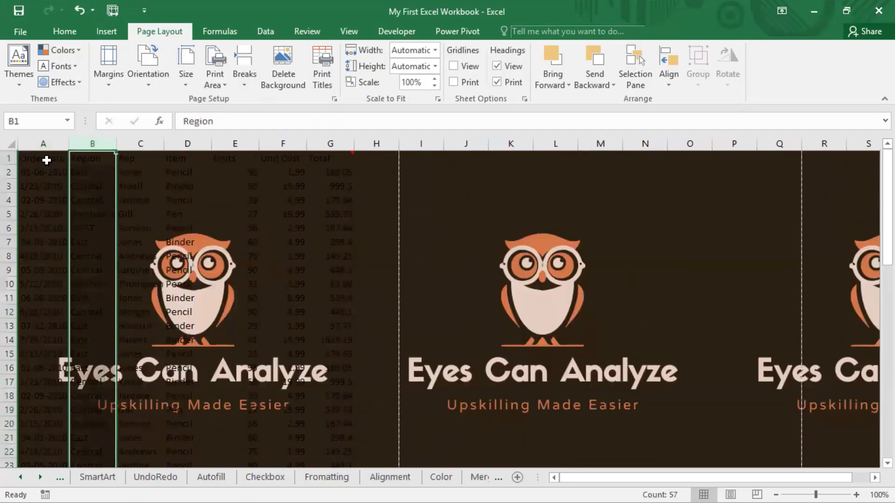
left_click_drag(43, 143, 396, 145)
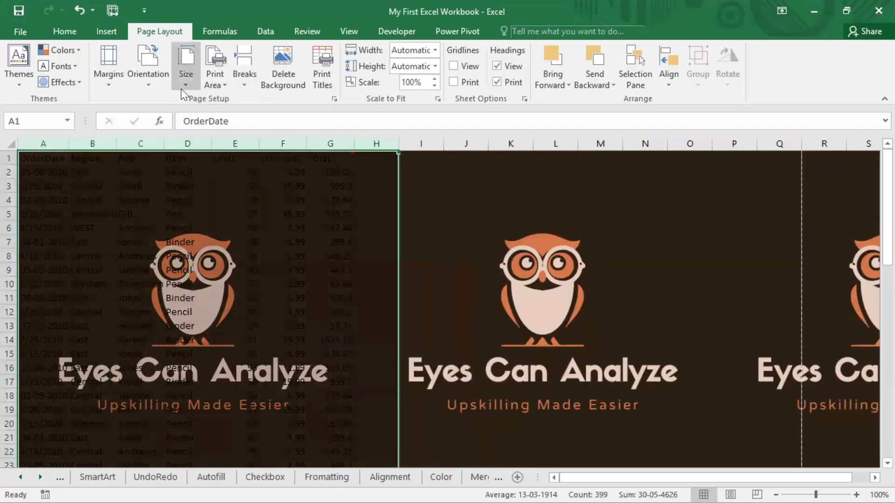
left_click(60, 31)
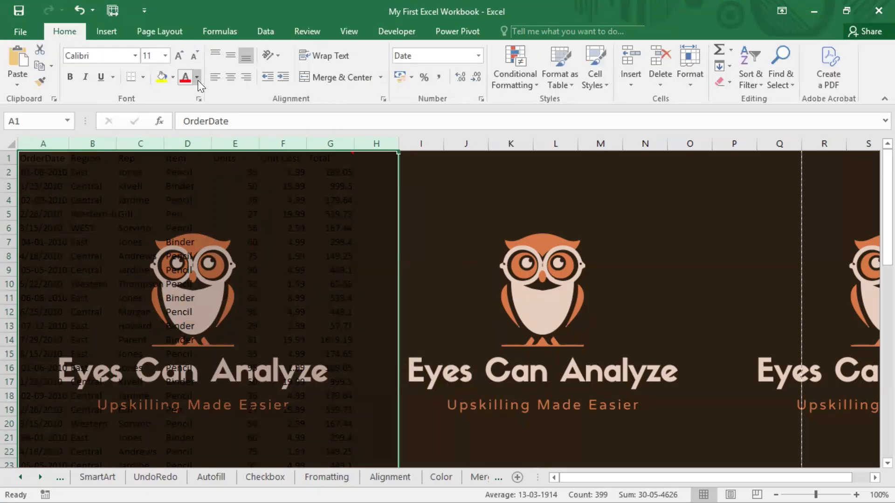
left_click(198, 78)
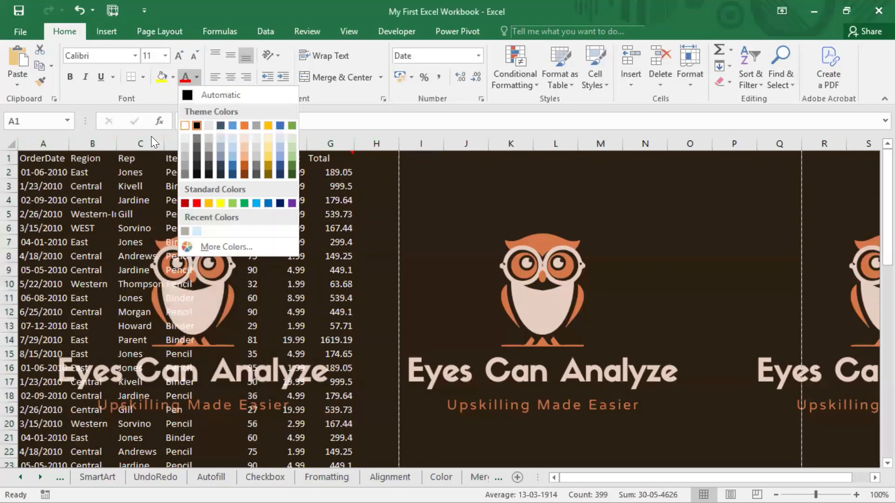
left_click(282, 242)
left_click(556, 214)
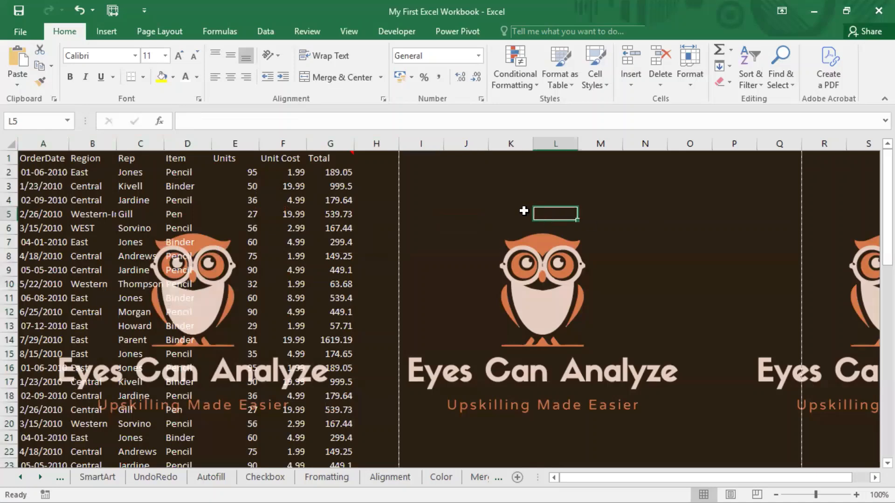